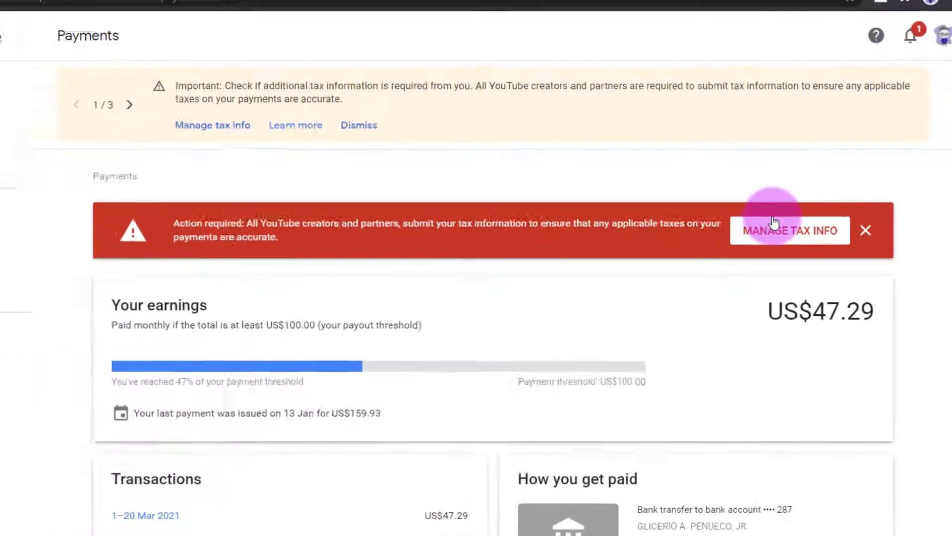
Step: Start adding United States tax info for the payments account and set the account type to Individual
{"action": "left_click", "coordinate": [655, 280]}
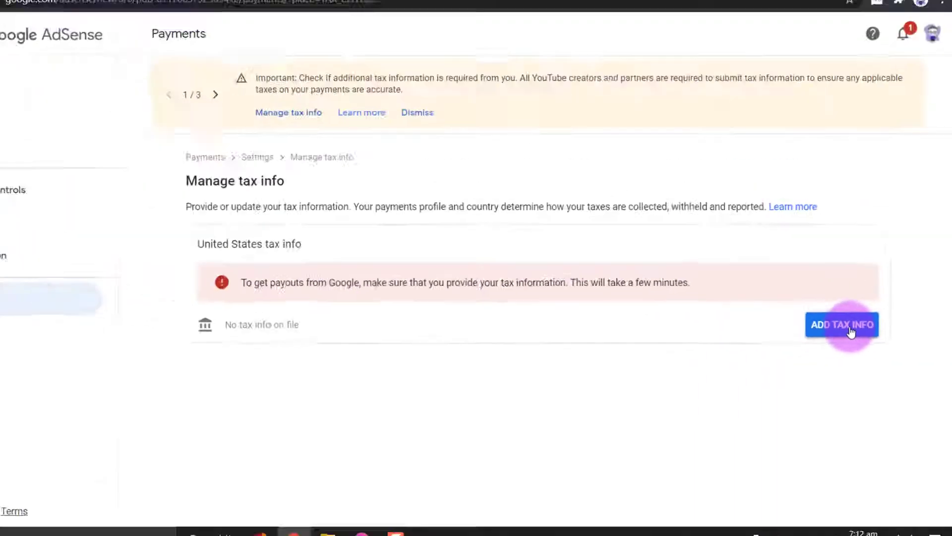
{"action": "left_click", "coordinate": [851, 331]}
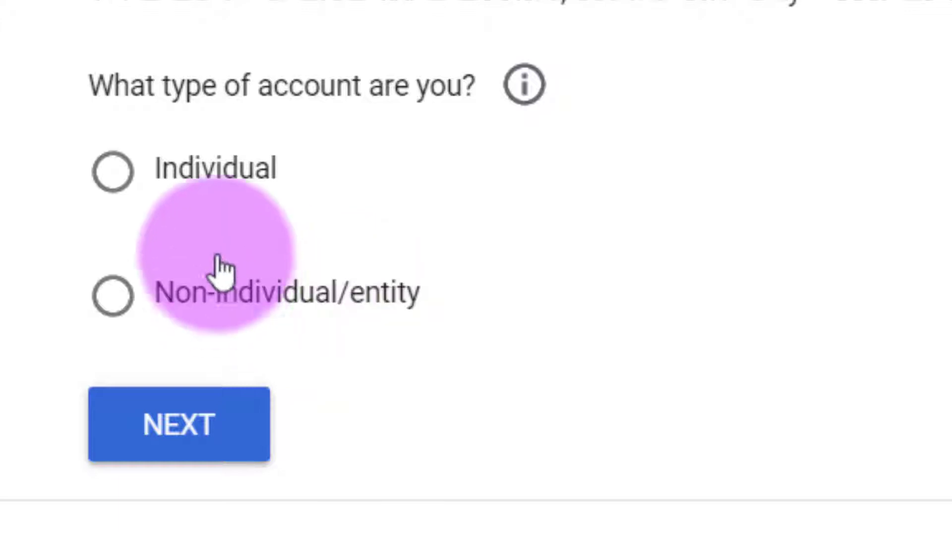
{"action": "left_click", "coordinate": [174, 135]}
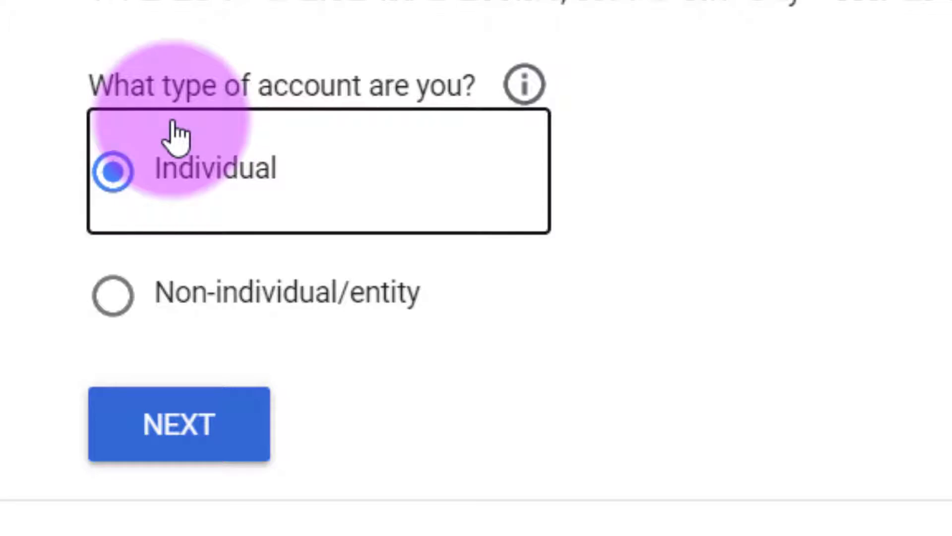
{"action": "left_click", "coordinate": [206, 426]}
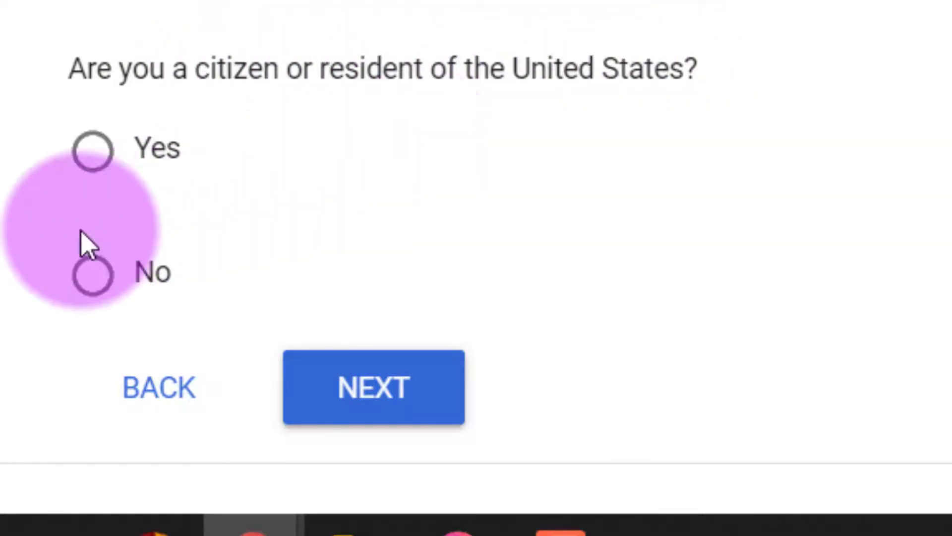
Step: Declare not being a citizen or resident of the United States and choose the W-8BEN tax form
{"action": "left_click", "coordinate": [84, 243]}
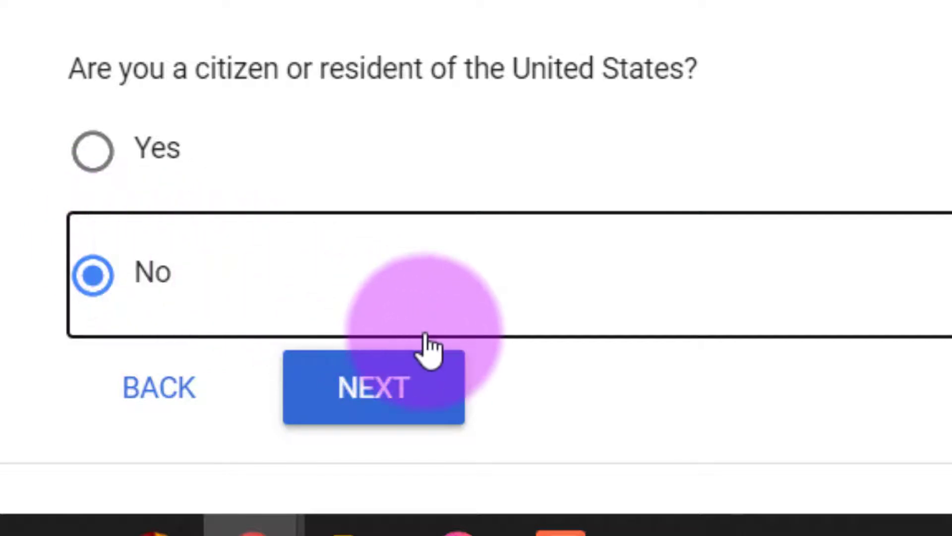
{"action": "left_click", "coordinate": [369, 389]}
{"action": "scroll", "coordinate": [362, 377], "scroll_direction": "down", "scroll_amount": 5}
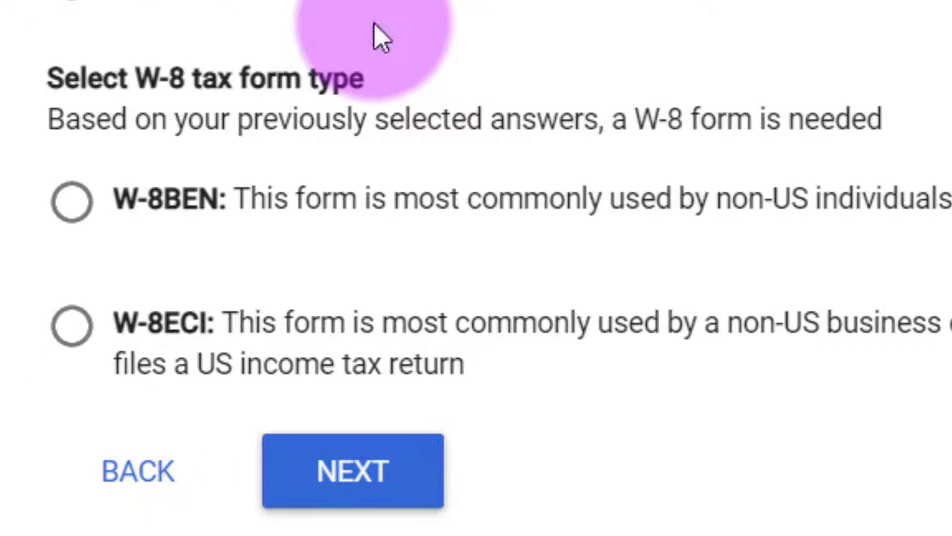
{"action": "left_click", "coordinate": [206, 256]}
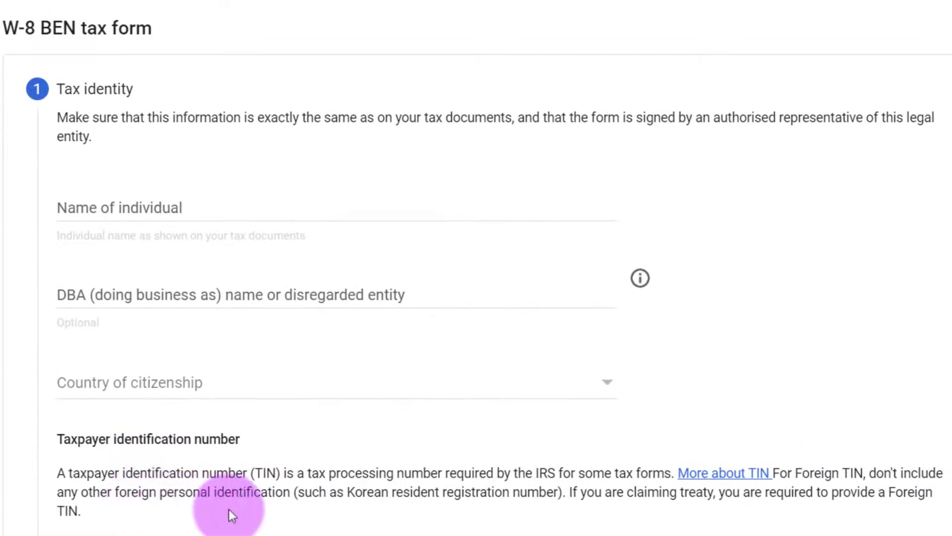
Step: Complete the Tax identity section with the individual's name, country of citizenship and foreign TIN, and continue to the Address section
{"action": "scroll", "coordinate": [595, 526], "scroll_direction": "down", "scroll_amount": 1}
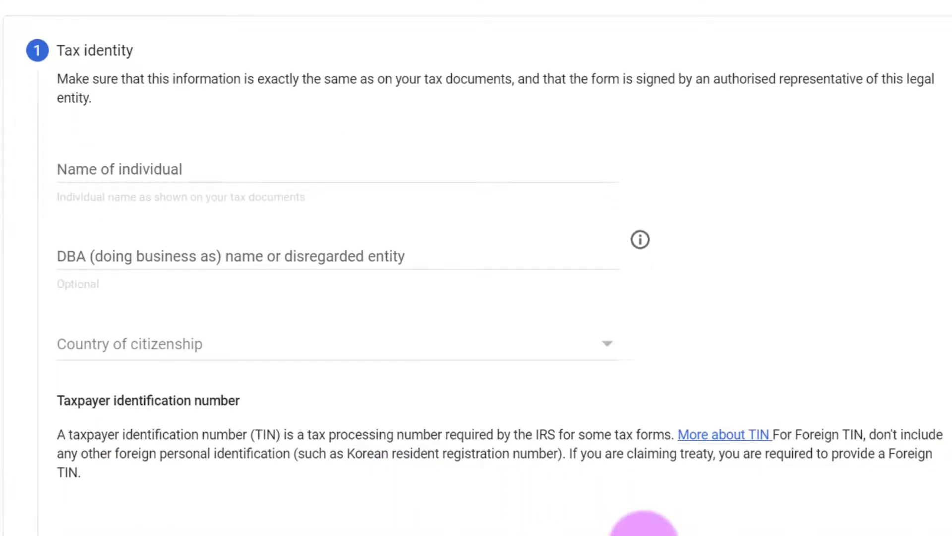
{"action": "scroll", "coordinate": [644, 527], "scroll_direction": "up", "scroll_amount": 2}
{"action": "scroll", "coordinate": [643, 527], "scroll_direction": "down", "scroll_amount": 1}
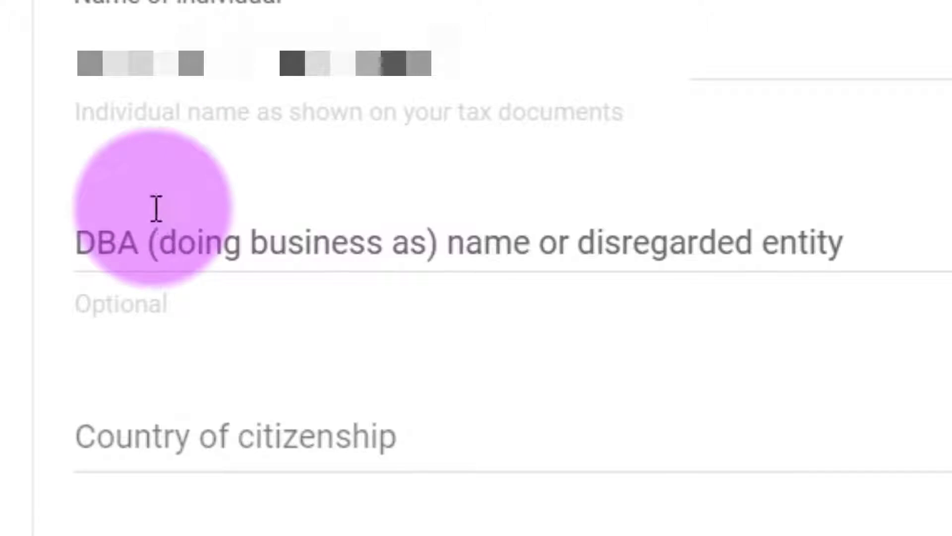
{"action": "left_click", "coordinate": [273, 448]}
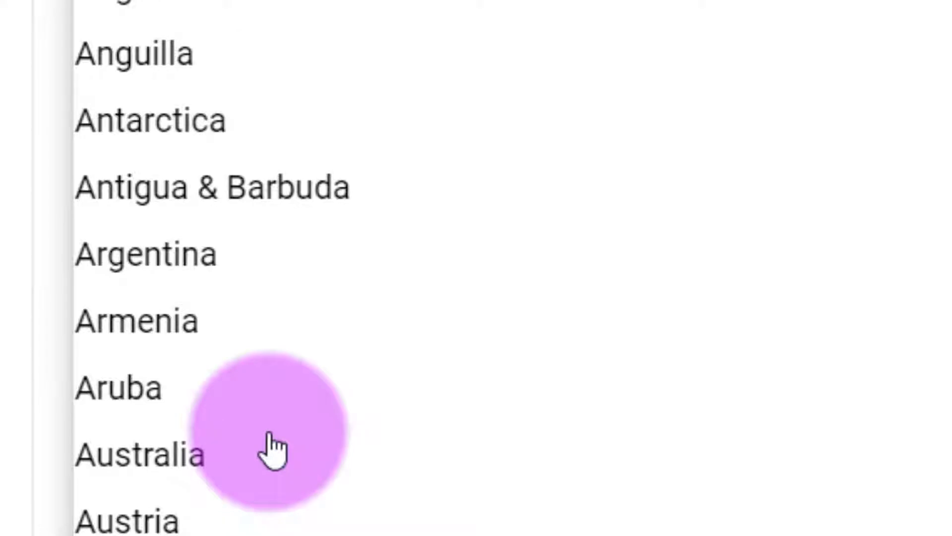
{"action": "key", "text": "p"}
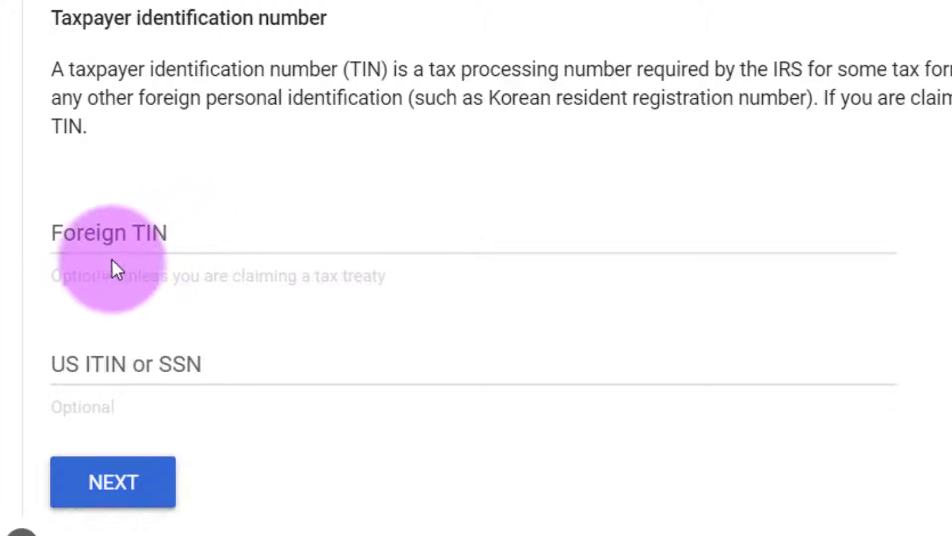
{"action": "left_click", "coordinate": [105, 223]}
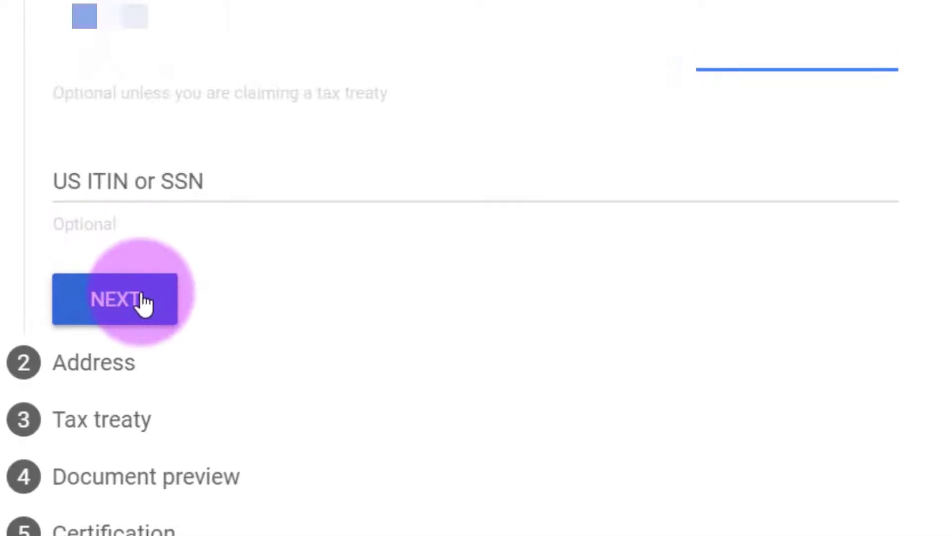
{"action": "left_click", "coordinate": [144, 302]}
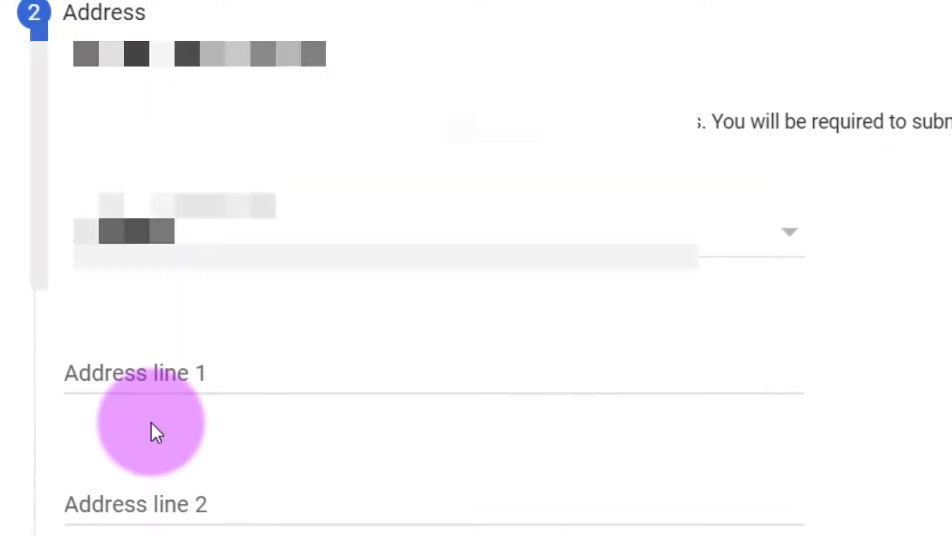
Step: Enter address line 1 of the permanent residence, mark it as a PO Box or in-care-of address, and use it as postal address
{"action": "left_click", "coordinate": [136, 386]}
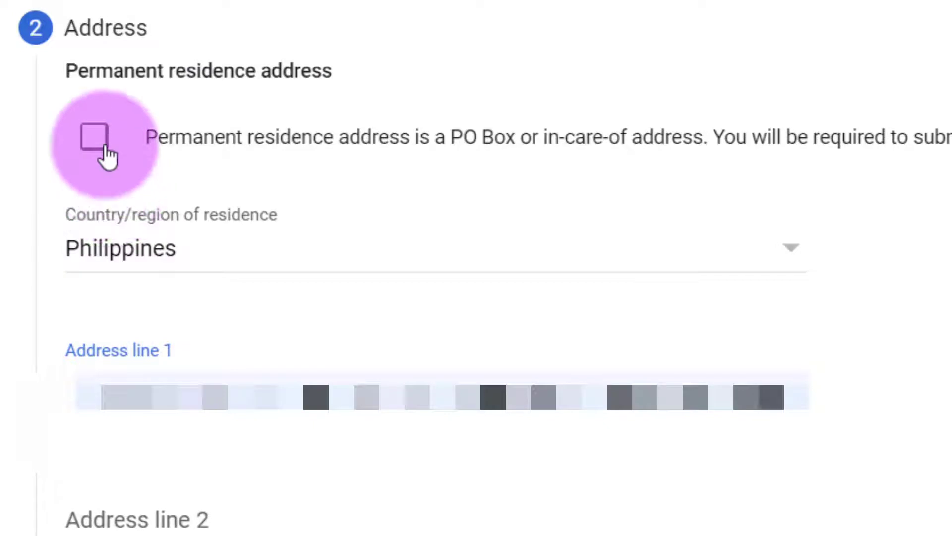
{"action": "left_click", "coordinate": [100, 140]}
{"action": "scroll", "coordinate": [253, 369], "scroll_direction": "down", "scroll_amount": 5}
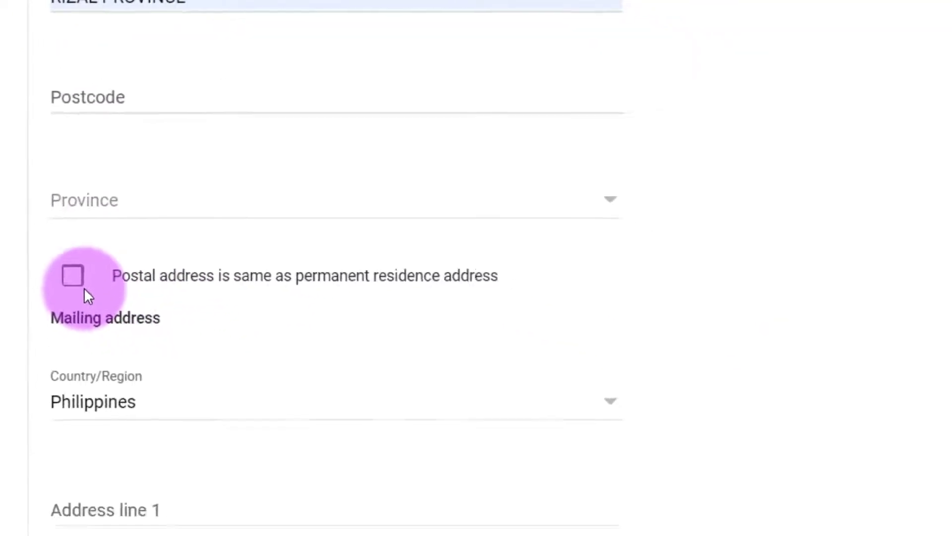
{"action": "left_click", "coordinate": [75, 278]}
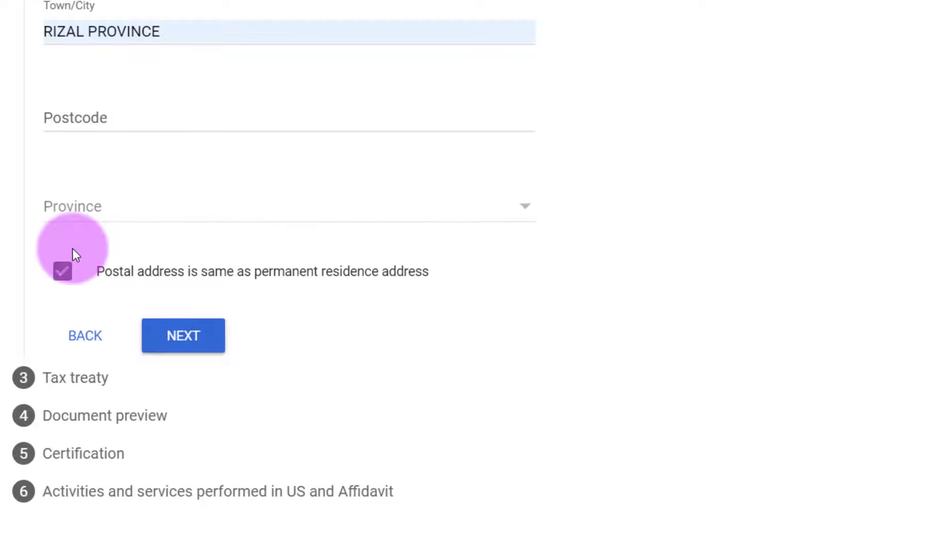
Step: Select the province of the permanent residence address and continue to the Tax treaty section
{"action": "scroll", "coordinate": [72, 249], "scroll_direction": "up", "scroll_amount": 4}
{"action": "left_click", "coordinate": [90, 417]}
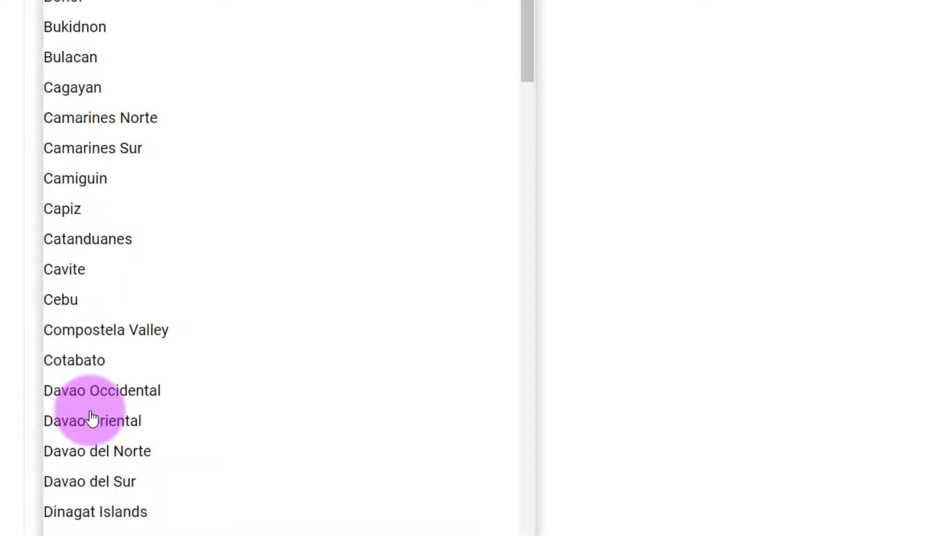
{"action": "scroll", "coordinate": [91, 418], "scroll_direction": "down", "scroll_amount": 15}
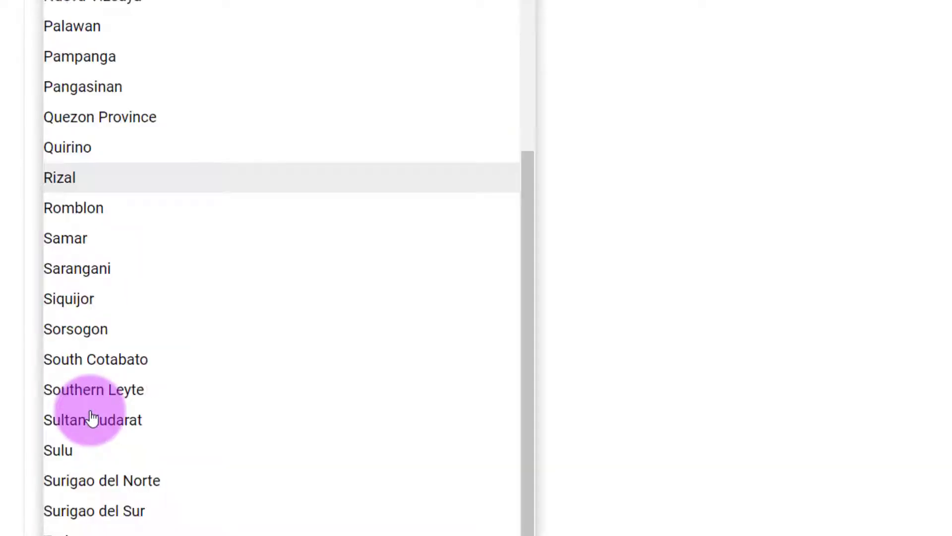
{"action": "key", "text": "Return"}
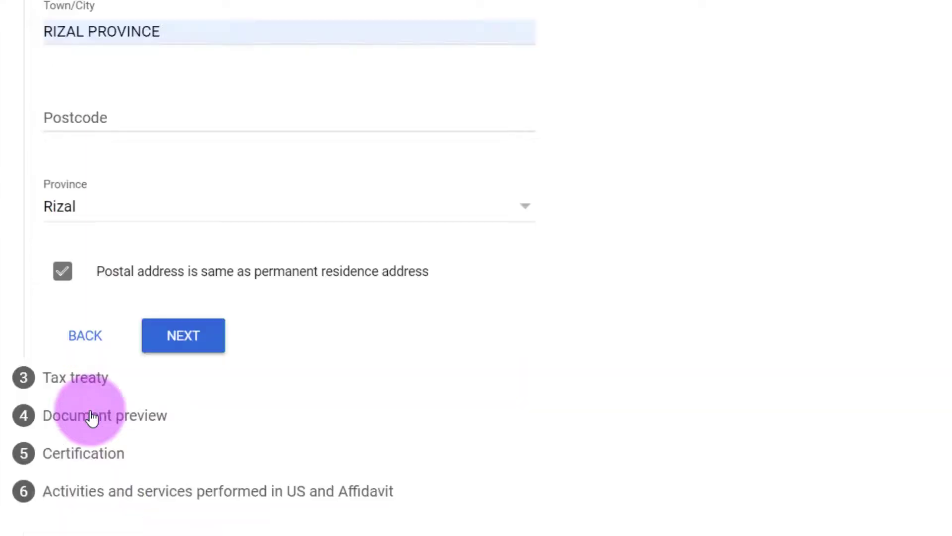
{"action": "left_click", "coordinate": [203, 339]}
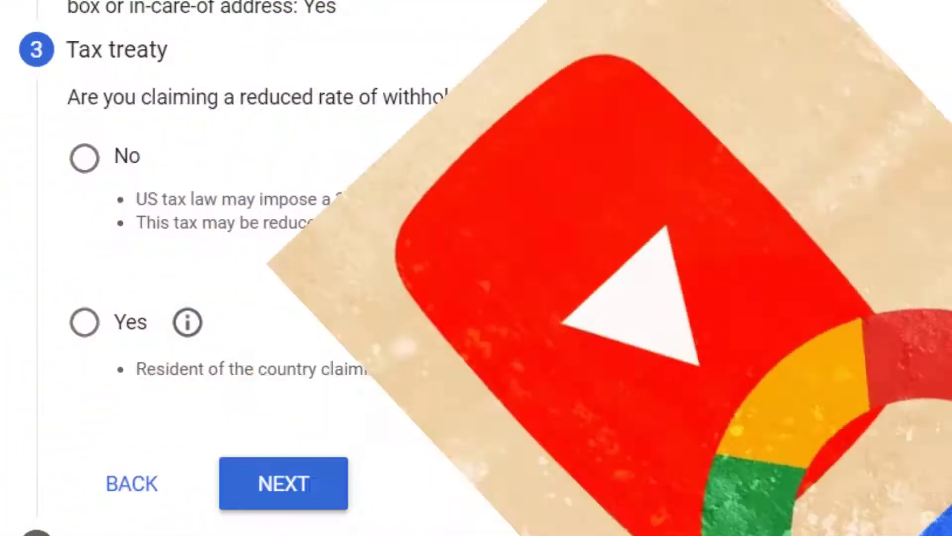
Step: Claim a reduced withholding rate under a tax treaty as a resident of the treaty country Philippines
{"action": "left_click", "coordinate": [697, 97]}
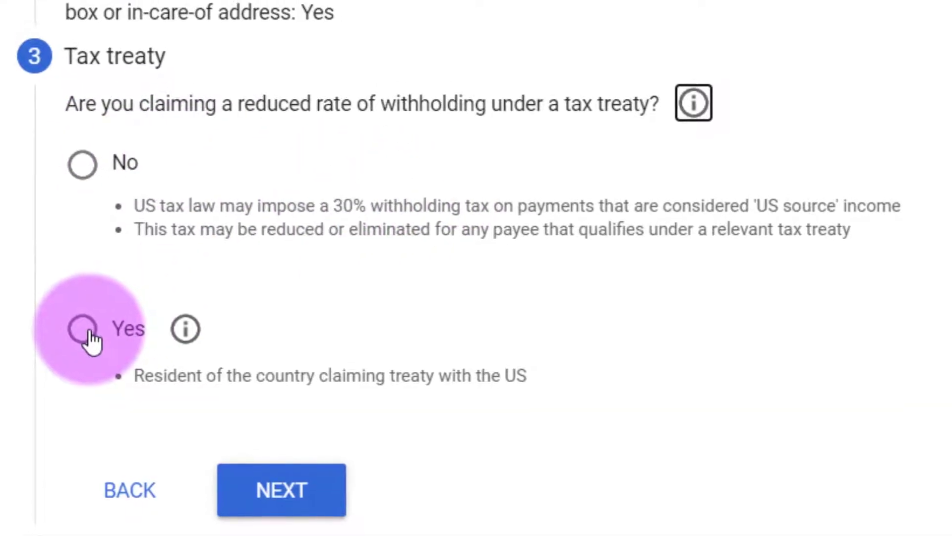
{"action": "left_click", "coordinate": [83, 330]}
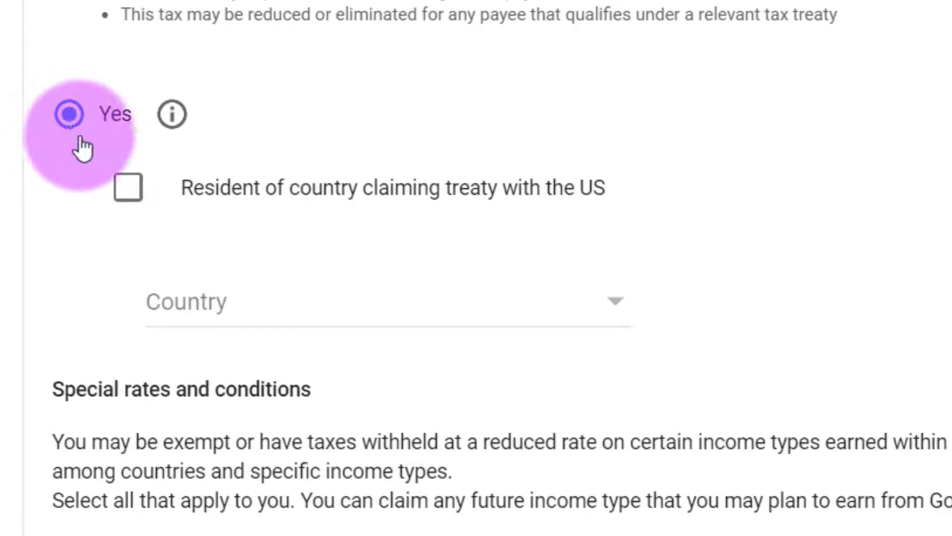
{"action": "left_click", "coordinate": [130, 198]}
{"action": "left_click", "coordinate": [306, 321]}
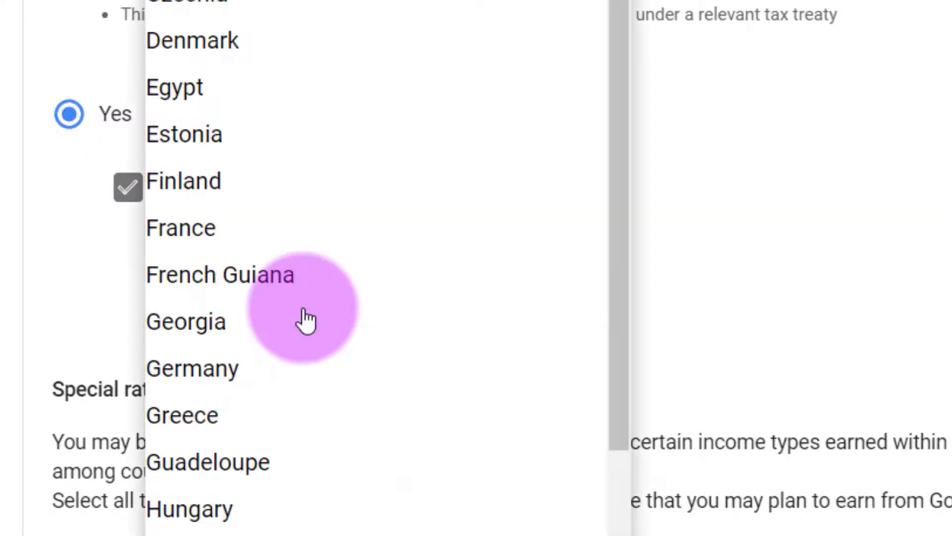
{"action": "scroll", "coordinate": [306, 321], "scroll_direction": "down", "scroll_amount": 8}
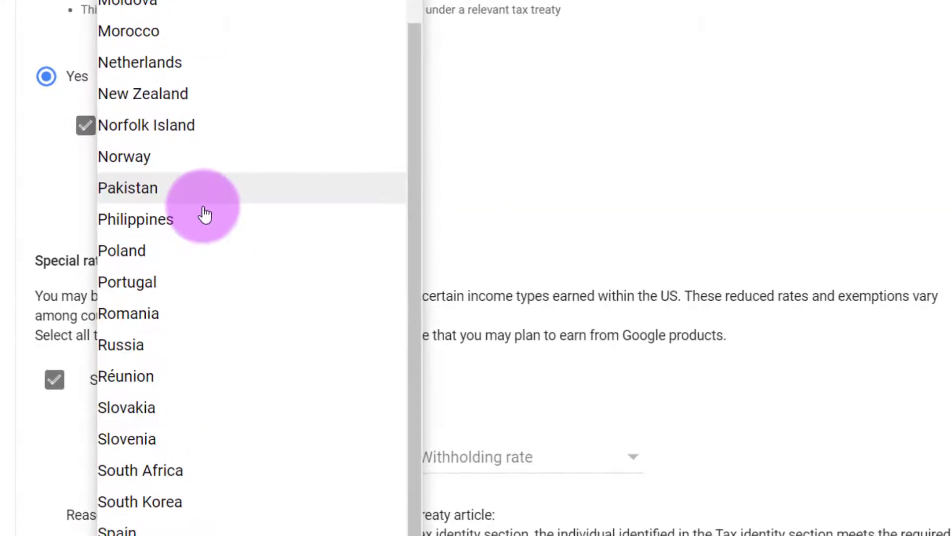
{"action": "left_click", "coordinate": [205, 216]}
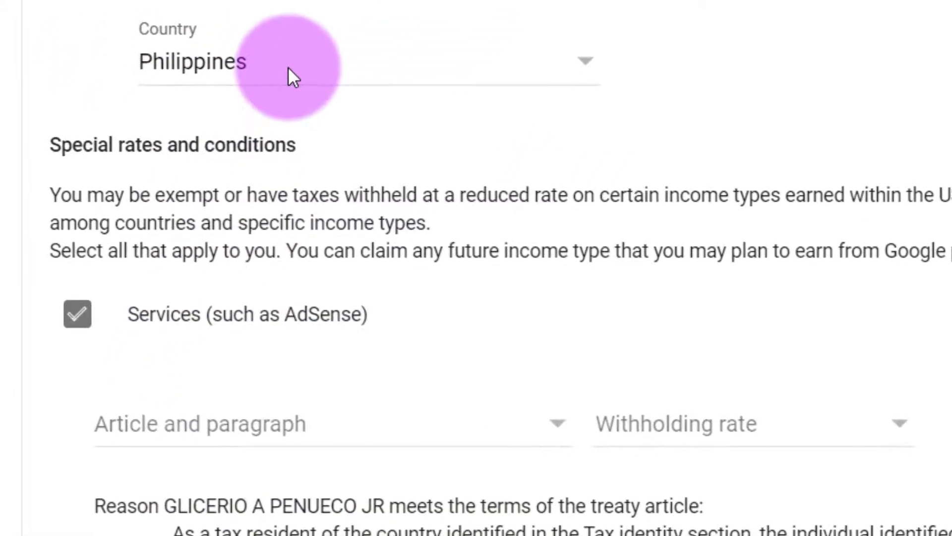
Step: For Services (such as AdSense), claim Article 8 and paragraph 1 at 0% (reduced treaty rate) and confirm the reason for meeting the treaty terms
{"action": "scroll", "coordinate": [288, 66], "scroll_direction": "down", "scroll_amount": 2}
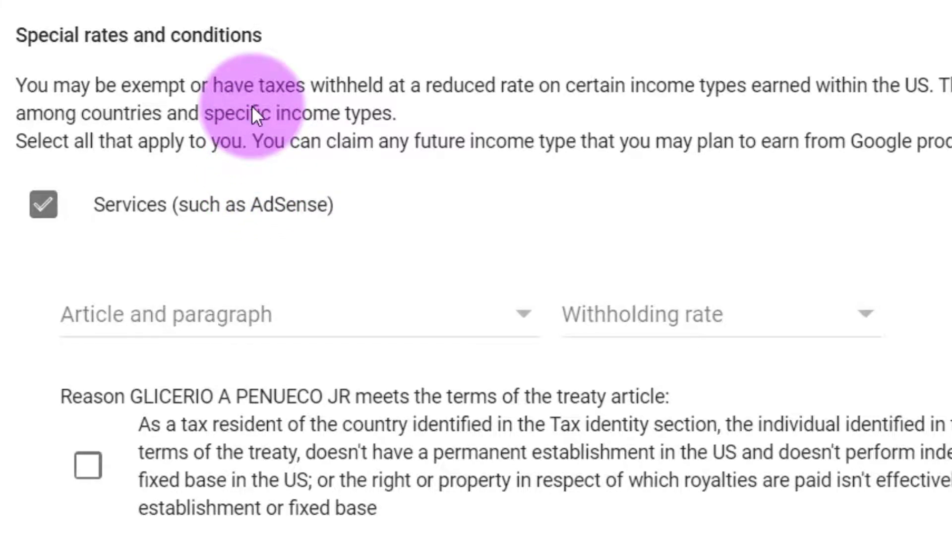
{"action": "left_click", "coordinate": [46, 211]}
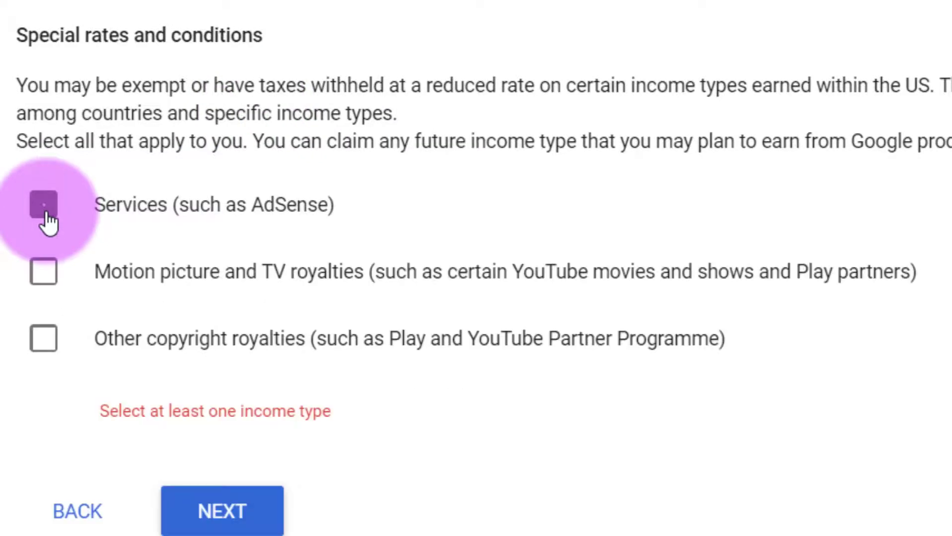
{"action": "left_click", "coordinate": [46, 211]}
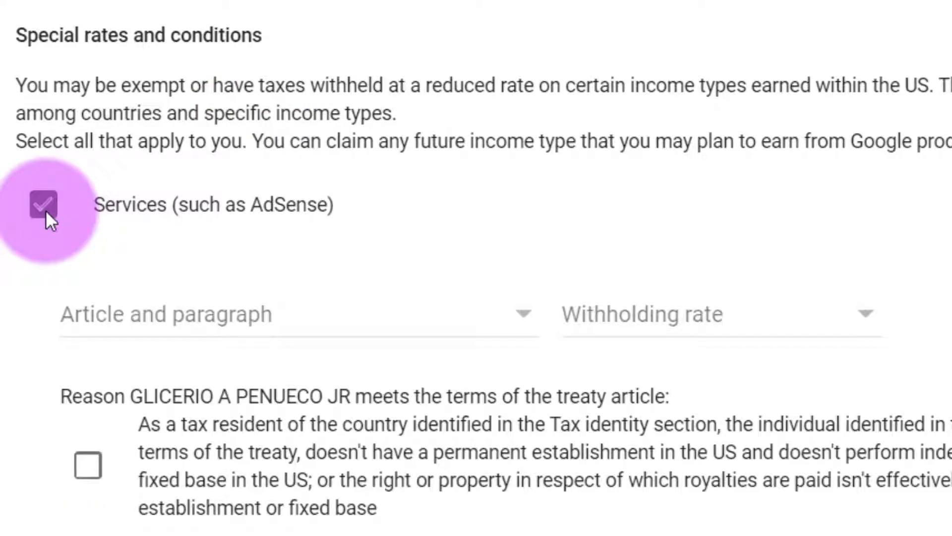
{"action": "left_click", "coordinate": [177, 328]}
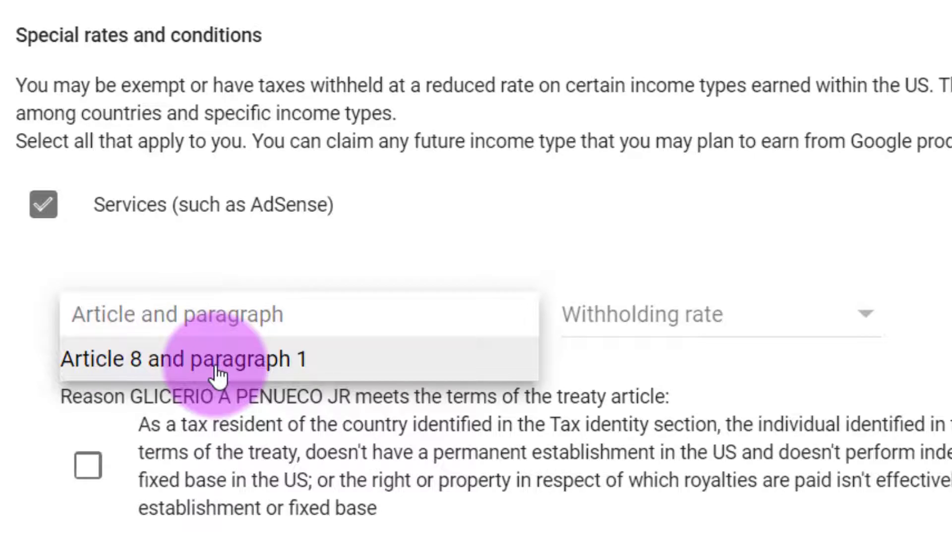
{"action": "left_click", "coordinate": [219, 375]}
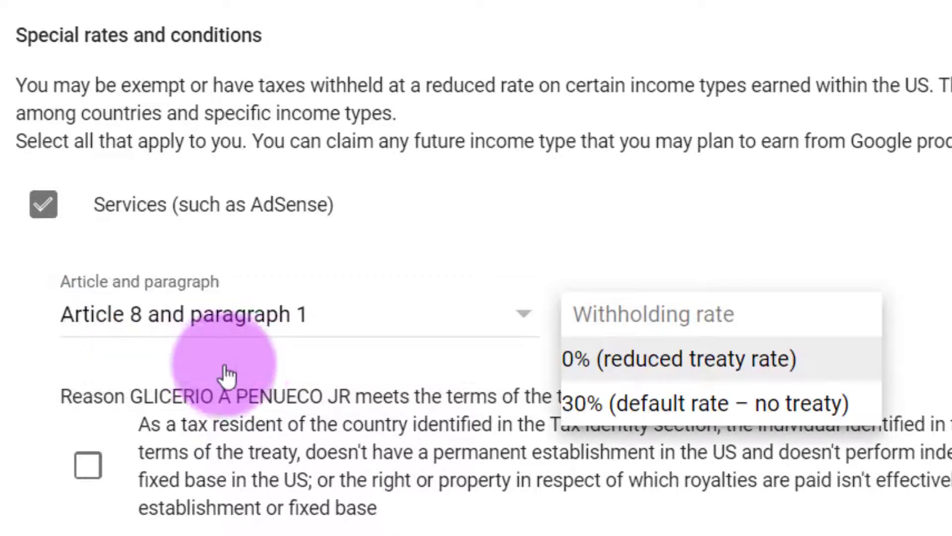
{"action": "left_click", "coordinate": [654, 369]}
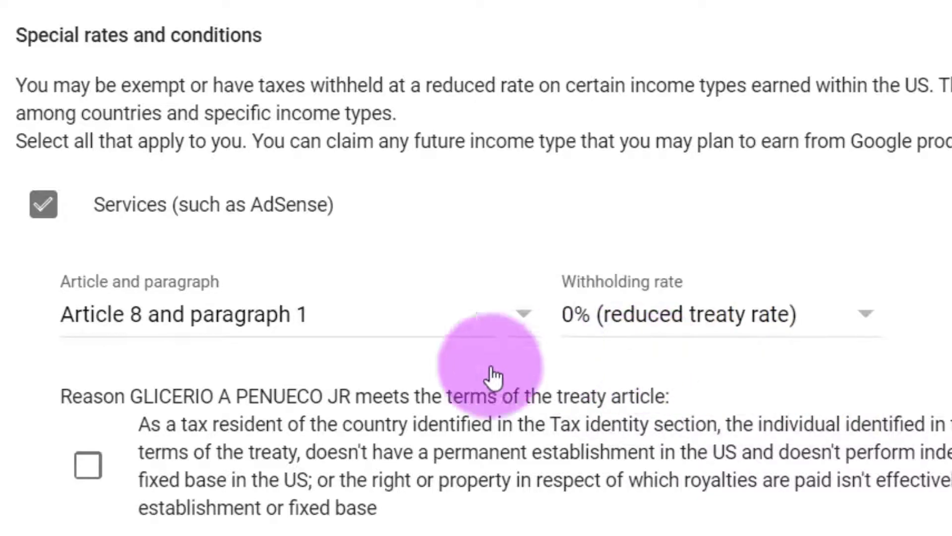
{"action": "scroll", "coordinate": [25, 386], "scroll_direction": "down", "scroll_amount": 4}
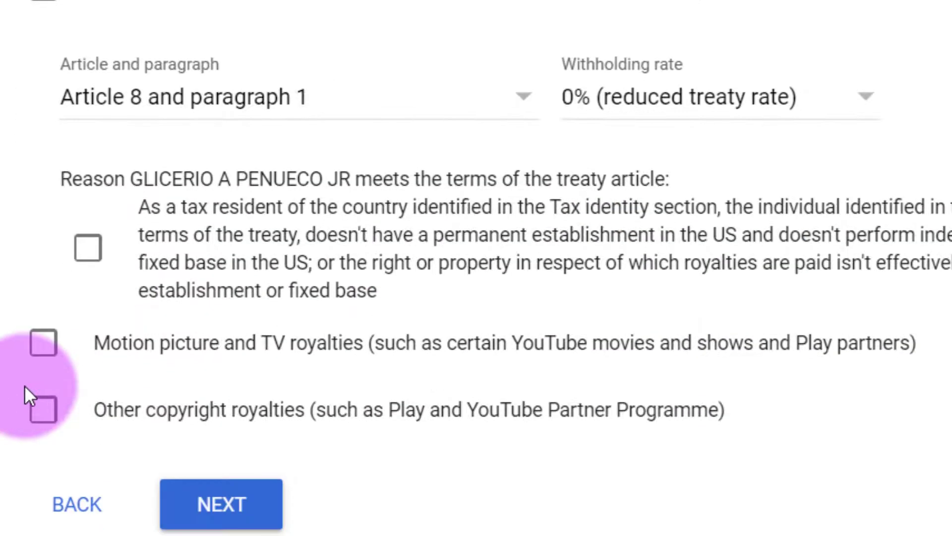
{"action": "left_click", "coordinate": [86, 252]}
Step: For Motion picture and TV royalties, claim Article 13 and paragraph 2A at 15% (reduced treaty rate) and confirm the reason for meeting the treaty terms
{"action": "scroll", "coordinate": [49, 288], "scroll_direction": "down", "scroll_amount": 1}
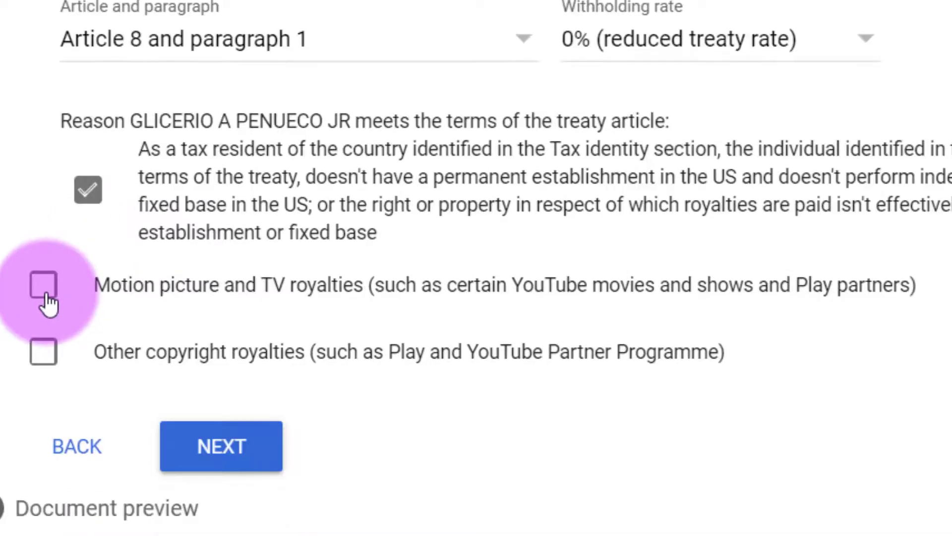
{"action": "left_click", "coordinate": [45, 294]}
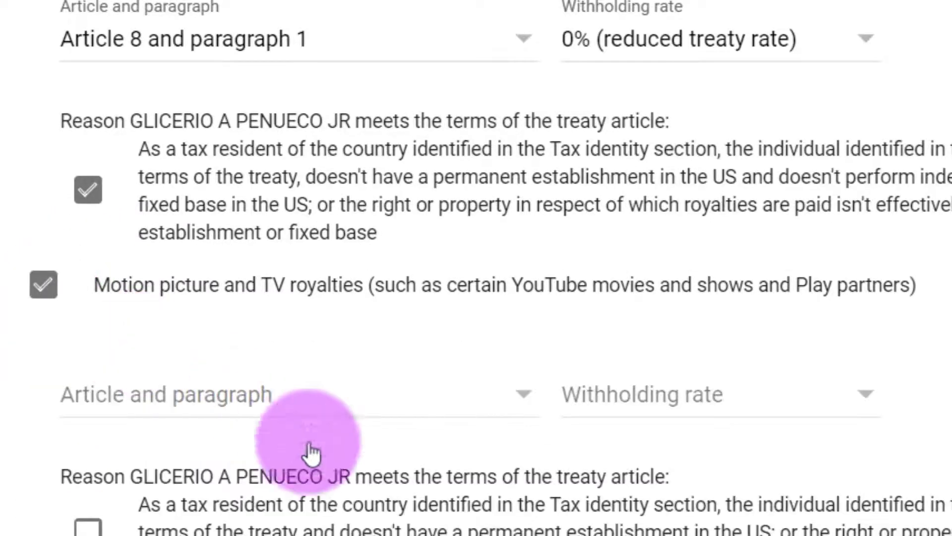
{"action": "left_click", "coordinate": [327, 454]}
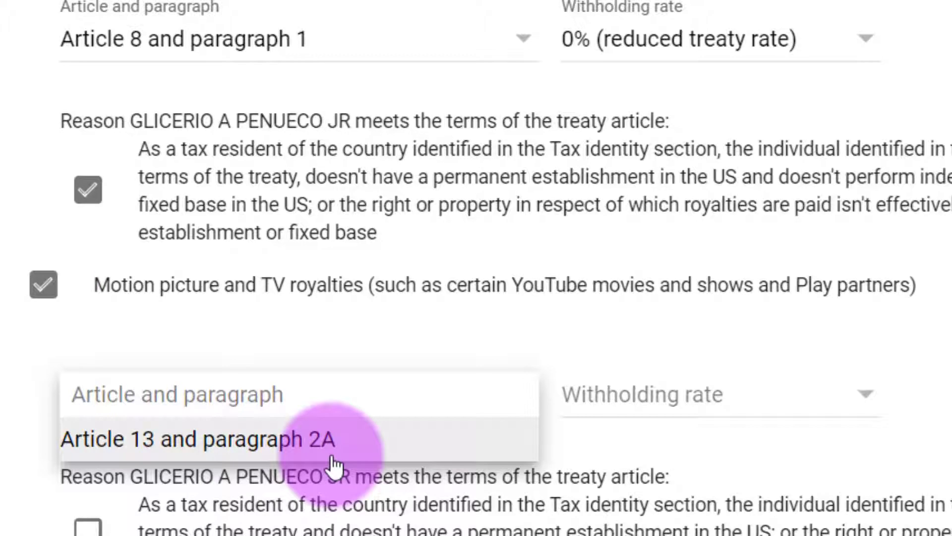
{"action": "left_click", "coordinate": [332, 459]}
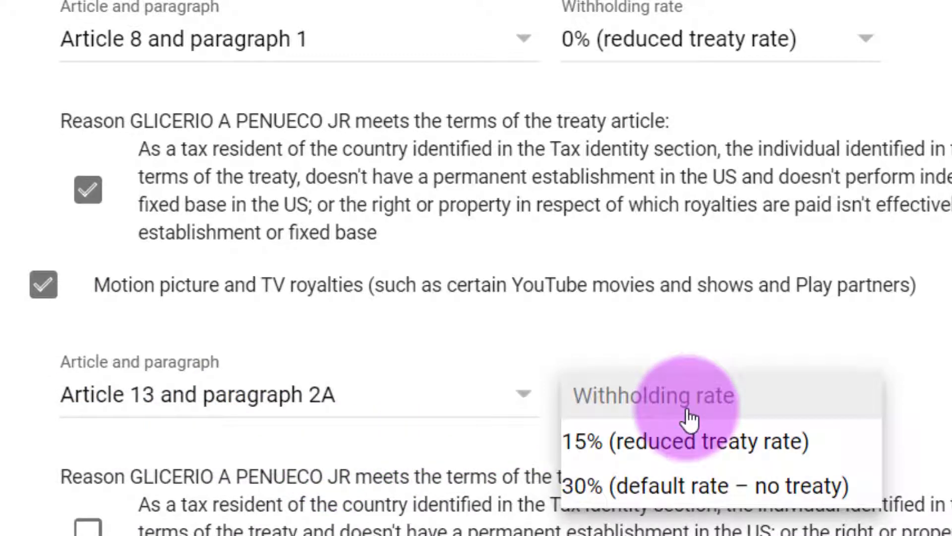
{"action": "left_click", "coordinate": [654, 455]}
{"action": "scroll", "coordinate": [618, 438], "scroll_direction": "down", "scroll_amount": 4}
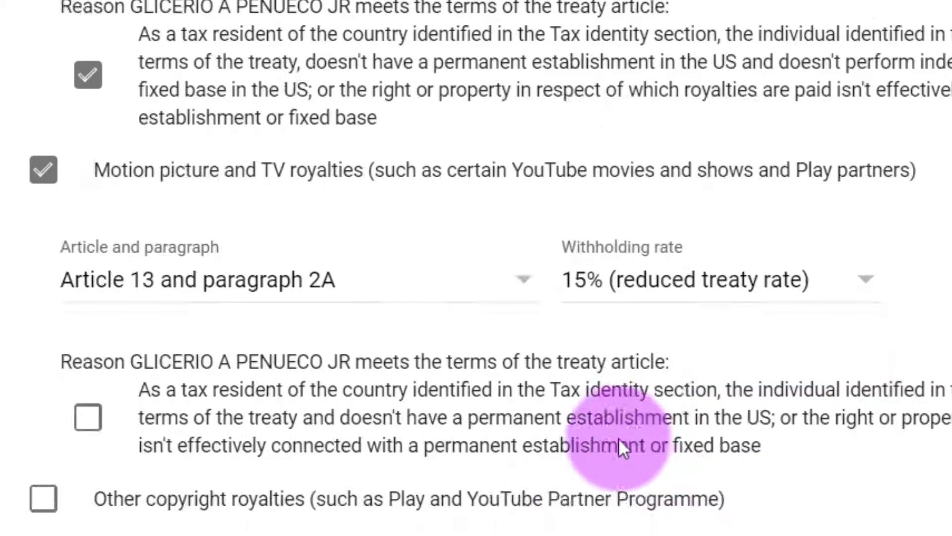
{"action": "left_click", "coordinate": [89, 312]}
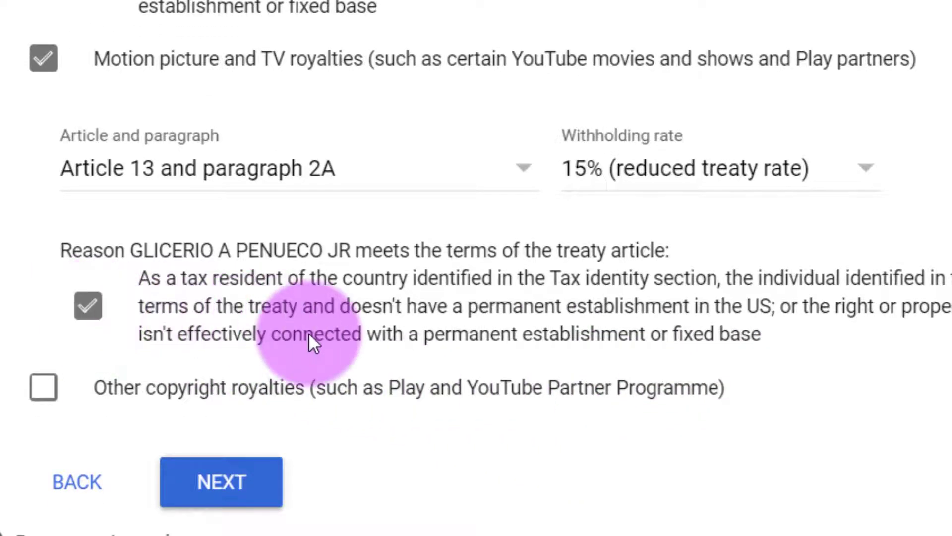
Step: For Other copyright royalties, claim Article 13 and paragraph 2A at 15% (reduced treaty rate) and confirm the reason for meeting the treaty terms
{"action": "scroll", "coordinate": [199, 352], "scroll_direction": "down", "scroll_amount": 1}
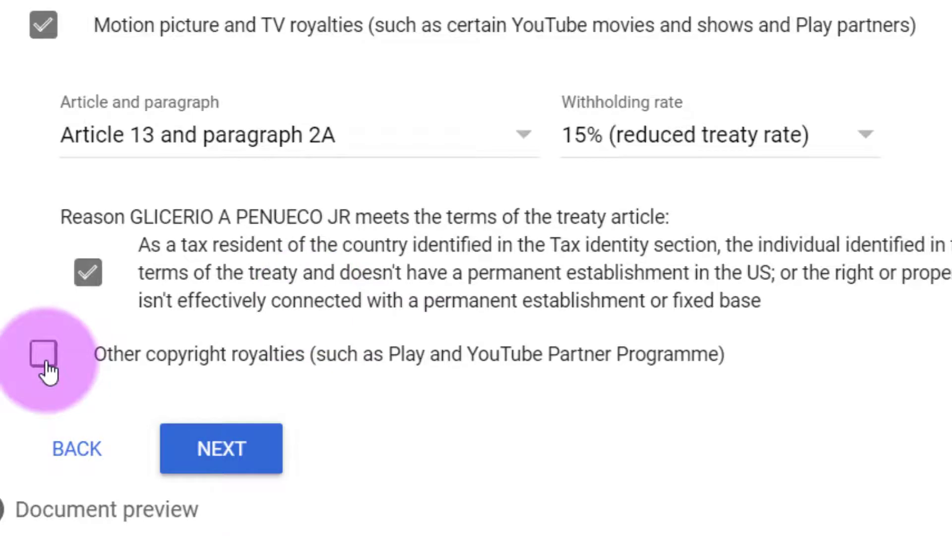
{"action": "left_click", "coordinate": [46, 365]}
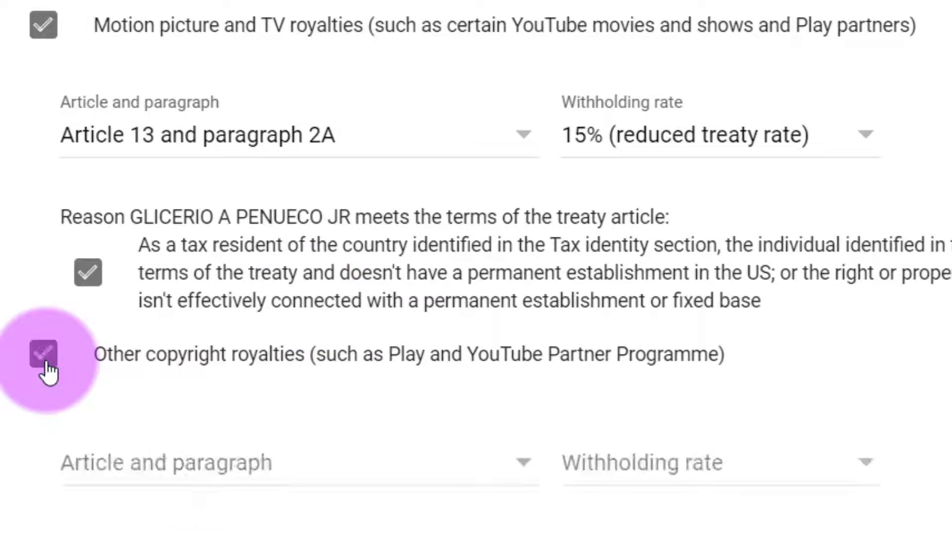
{"action": "left_click", "coordinate": [348, 451]}
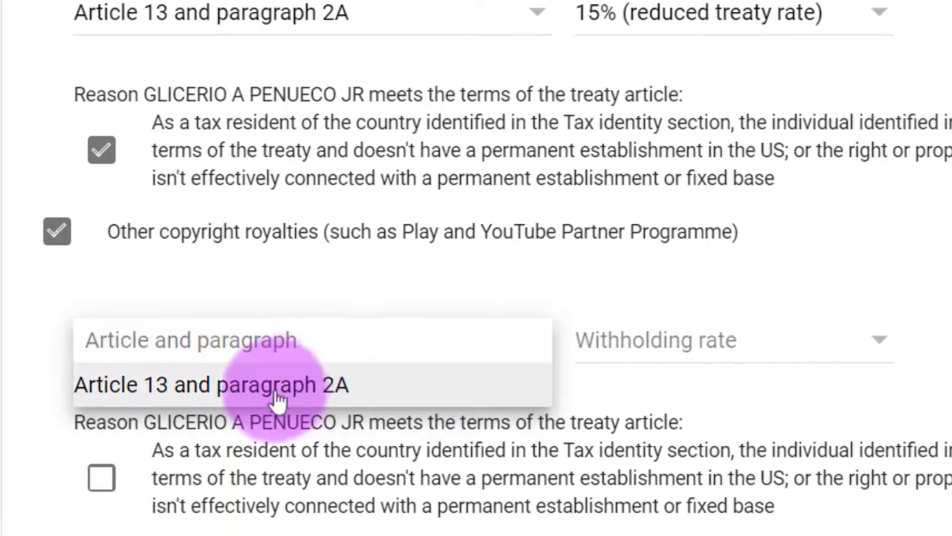
{"action": "left_click", "coordinate": [263, 488]}
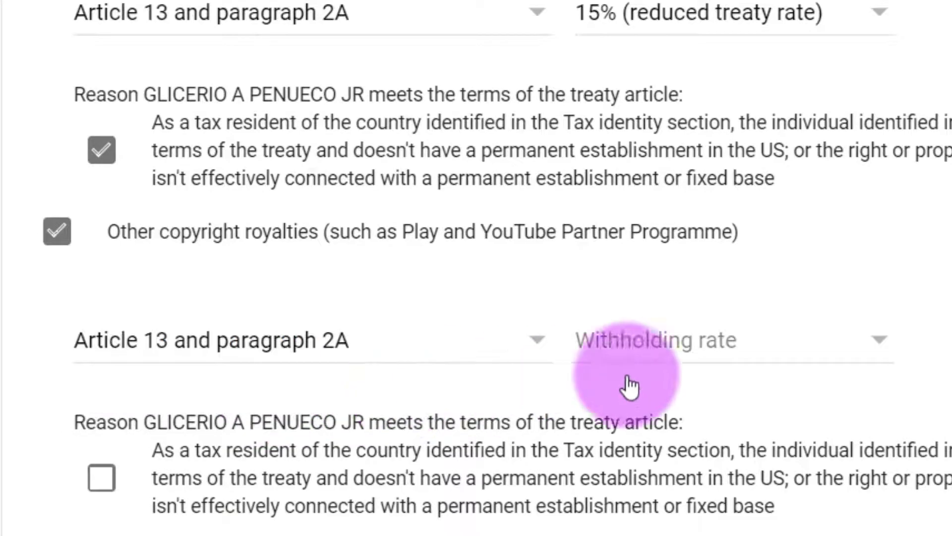
{"action": "left_click", "coordinate": [759, 376]}
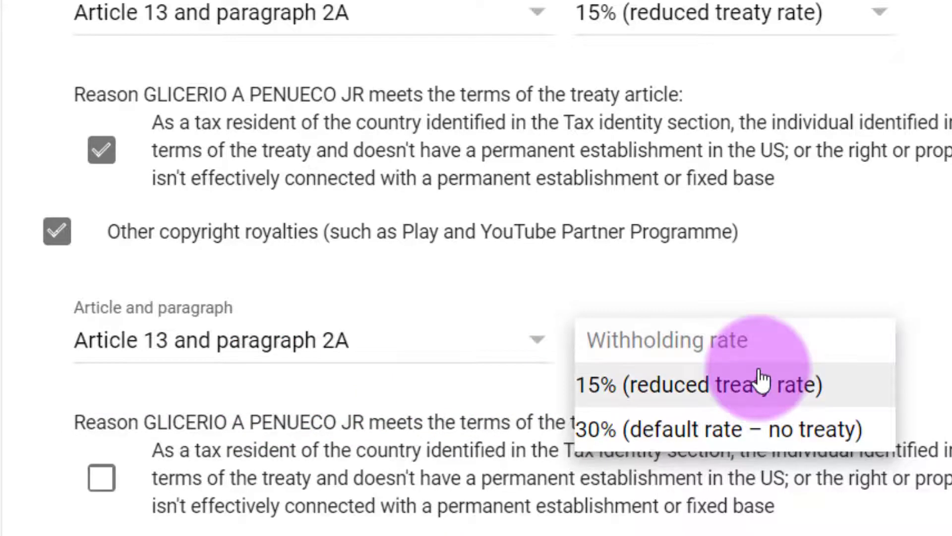
{"action": "left_click", "coordinate": [705, 394]}
{"action": "scroll", "coordinate": [496, 298], "scroll_direction": "down", "scroll_amount": 5}
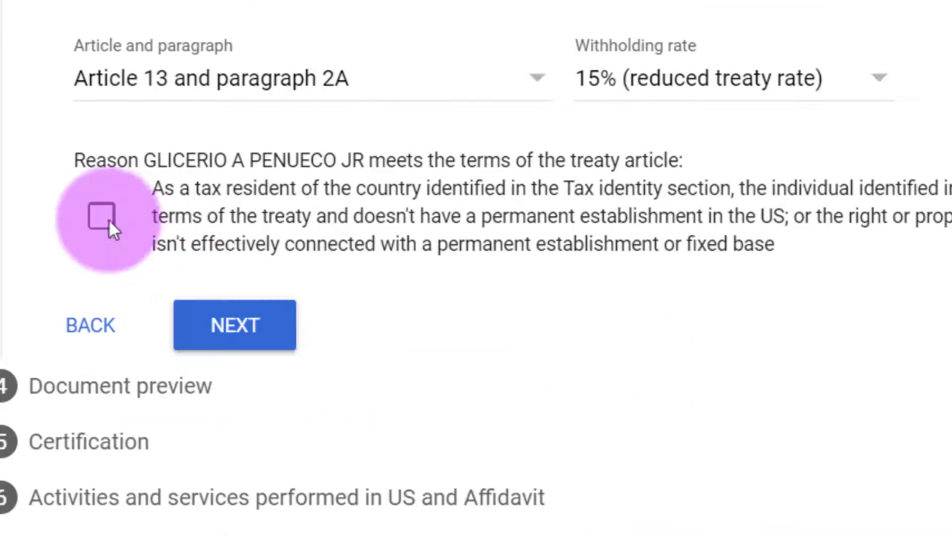
{"action": "left_click", "coordinate": [102, 219]}
Step: Check the address and tax treaty entries, confirm the generated tax documents as reviewed, and continue to the Certification section
{"action": "scroll", "coordinate": [299, 100], "scroll_direction": "up", "scroll_amount": 10}
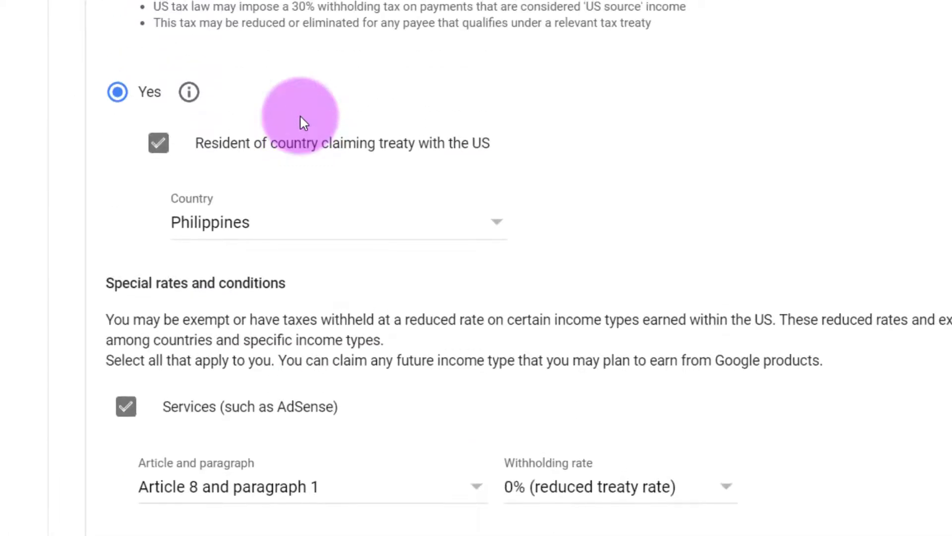
{"action": "scroll", "coordinate": [301, 117], "scroll_direction": "up", "scroll_amount": 10}
{"action": "scroll", "coordinate": [301, 117], "scroll_direction": "down", "scroll_amount": 3}
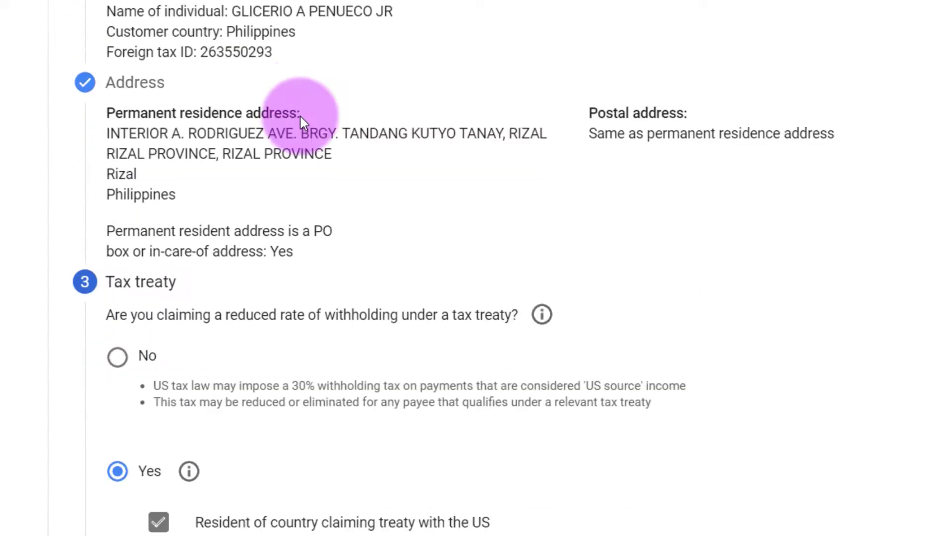
{"action": "scroll", "coordinate": [302, 124], "scroll_direction": "down", "scroll_amount": 2}
{"action": "scroll", "coordinate": [314, 397], "scroll_direction": "down", "scroll_amount": 9}
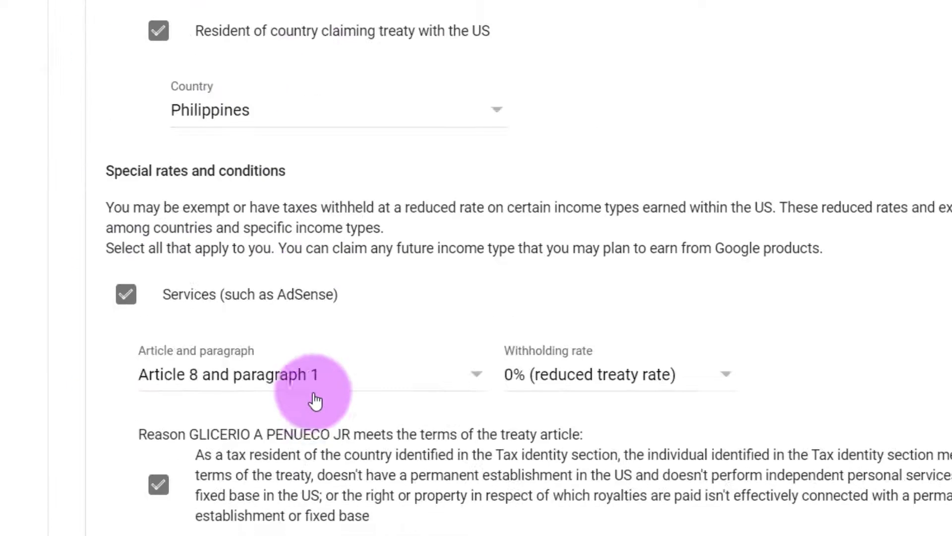
{"action": "scroll", "coordinate": [314, 400], "scroll_direction": "down", "scroll_amount": 10}
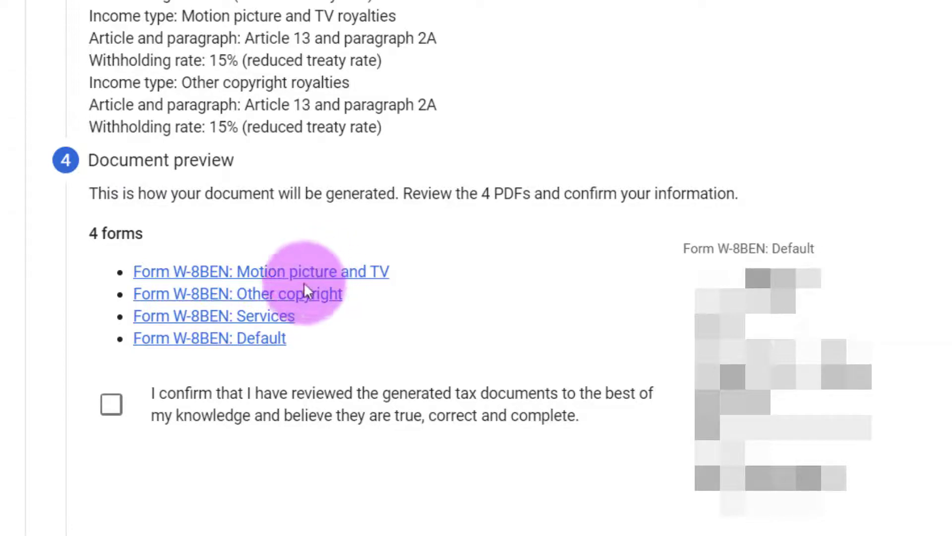
{"action": "left_click", "coordinate": [132, 422]}
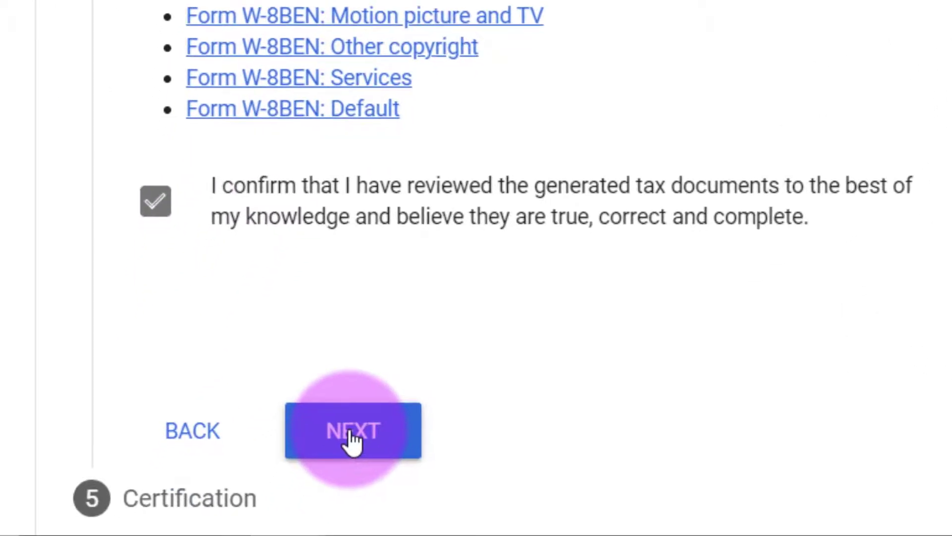
{"action": "left_click", "coordinate": [353, 437]}
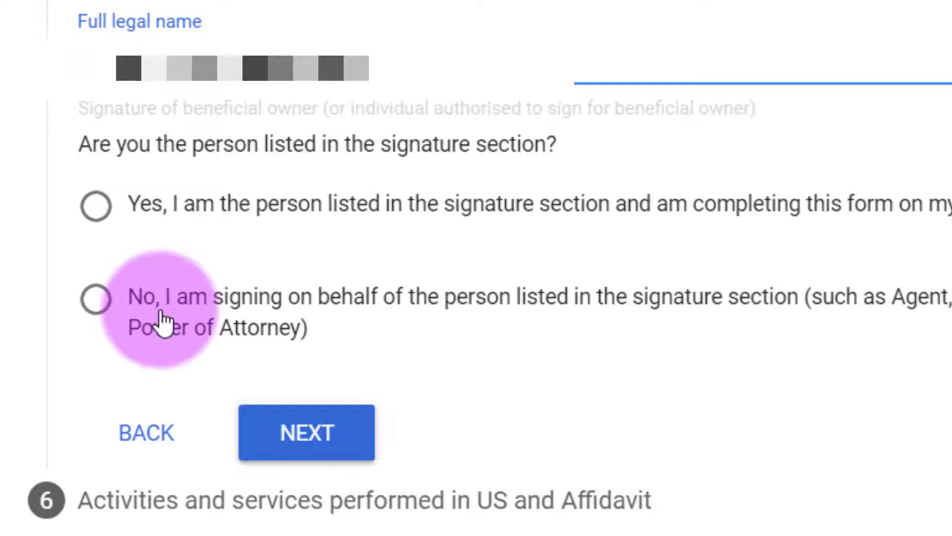
Step: Certify as the person listed in the signature section, and declare no US activities with the certification that services are performed outside the US
{"action": "left_click", "coordinate": [93, 210]}
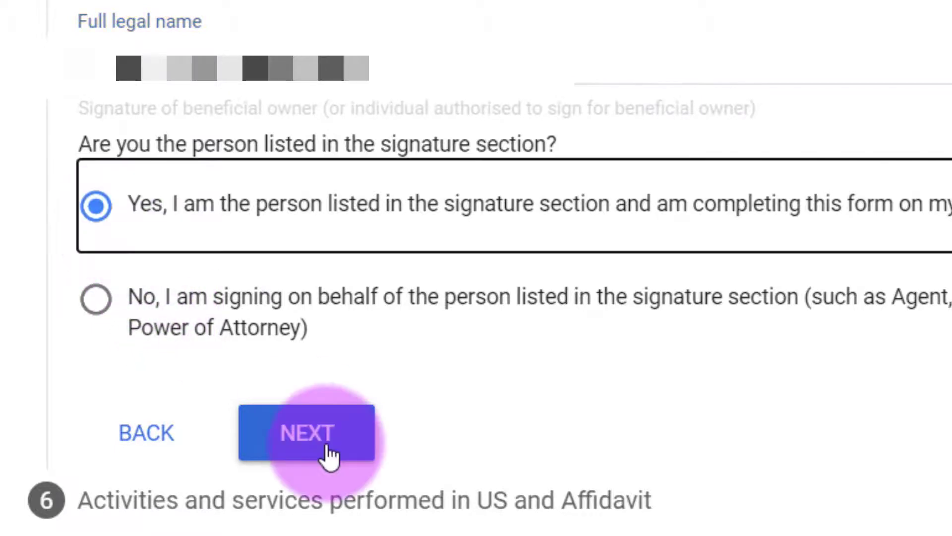
{"action": "left_click", "coordinate": [328, 446]}
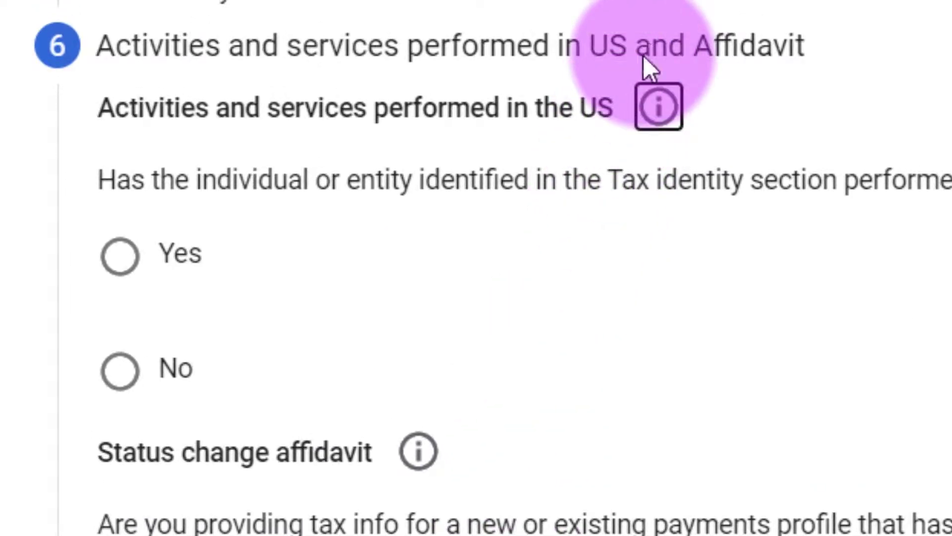
{"action": "left_click", "coordinate": [131, 373]}
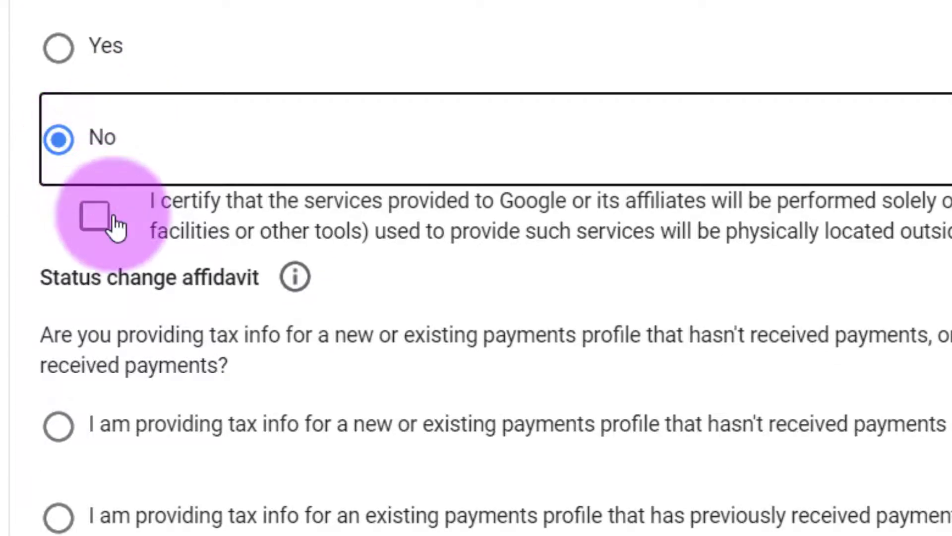
{"action": "left_click", "coordinate": [95, 216]}
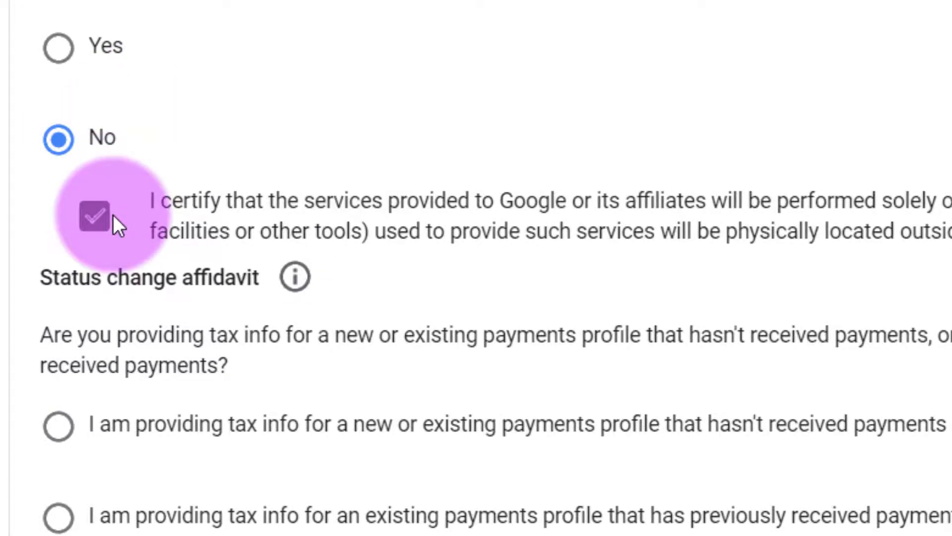
Step: Declare an existing payments profile that has previously received payments, accept the status change affidavit under penalties of perjury, and submit the tax form
{"action": "scroll", "coordinate": [113, 215], "scroll_direction": "down", "scroll_amount": 2}
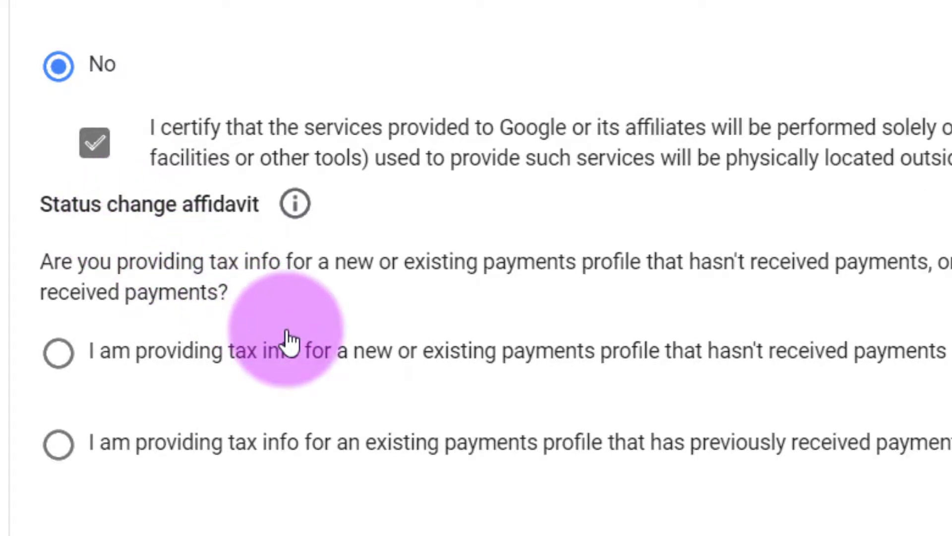
{"action": "left_click", "coordinate": [56, 446]}
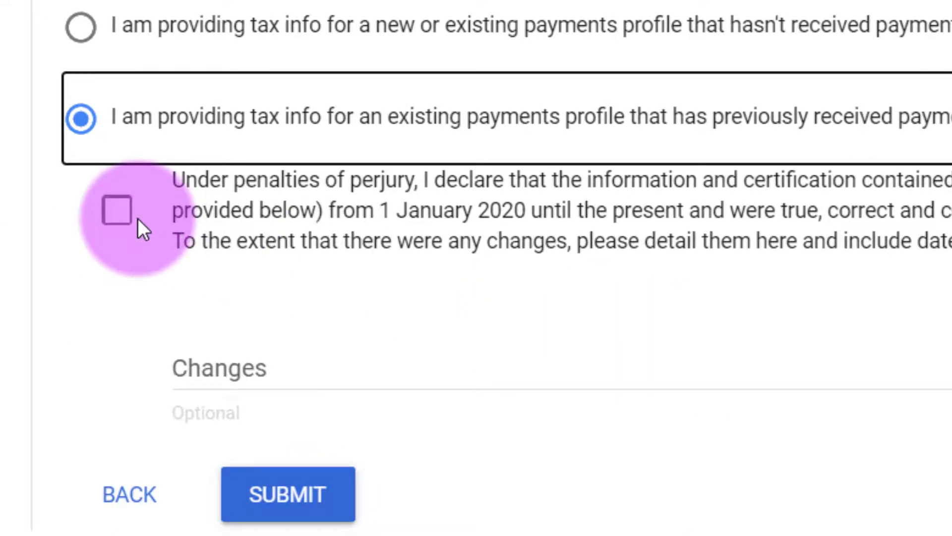
{"action": "left_click", "coordinate": [138, 218]}
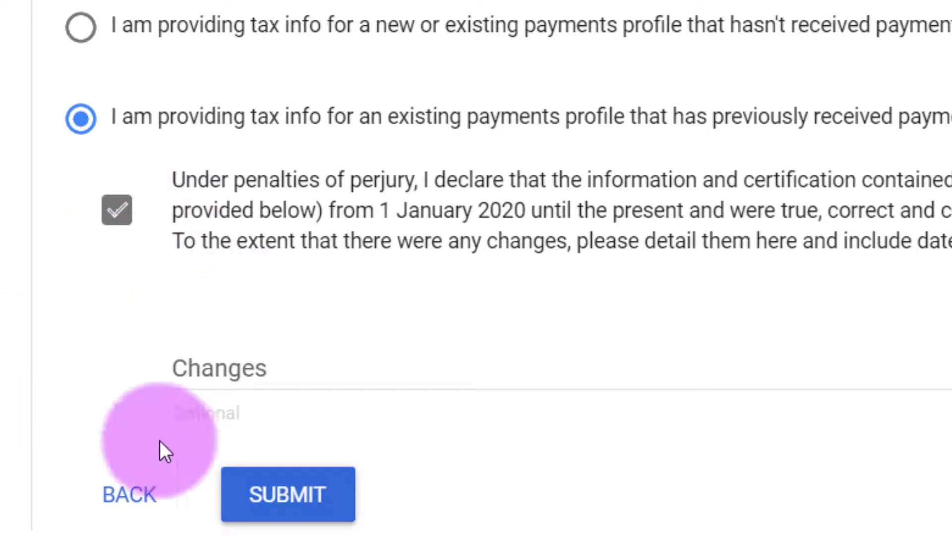
{"action": "left_click", "coordinate": [293, 498]}
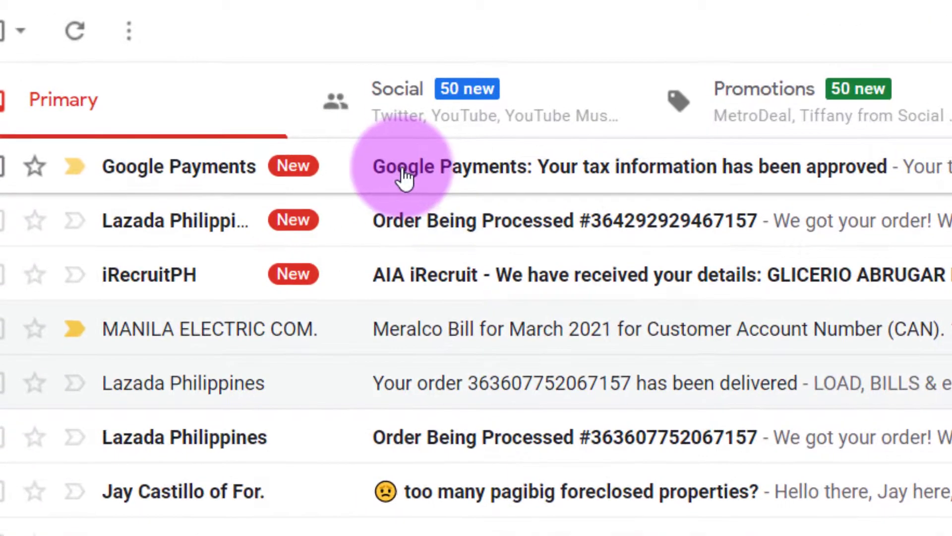
Step: In Gmail, open the Google Payments email about the tax information approval and view the tax info in the Google payments centre
{"action": "left_click", "coordinate": [405, 174]}
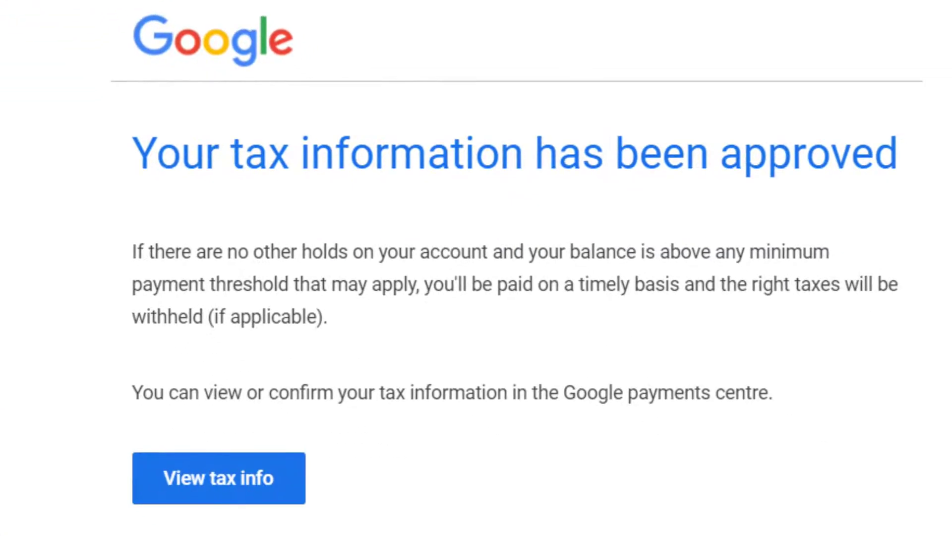
{"action": "scroll", "coordinate": [213, 121], "scroll_direction": "down", "scroll_amount": 5}
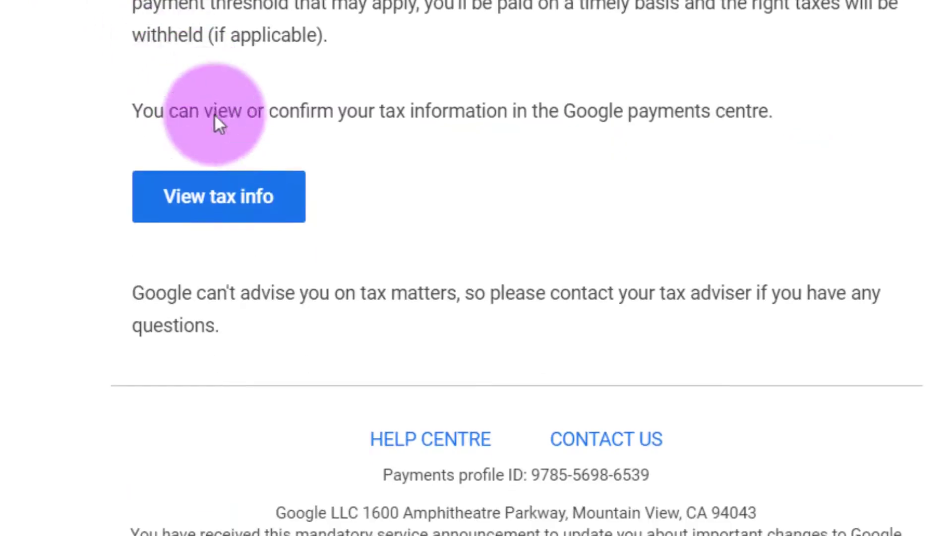
{"action": "left_click", "coordinate": [265, 204]}
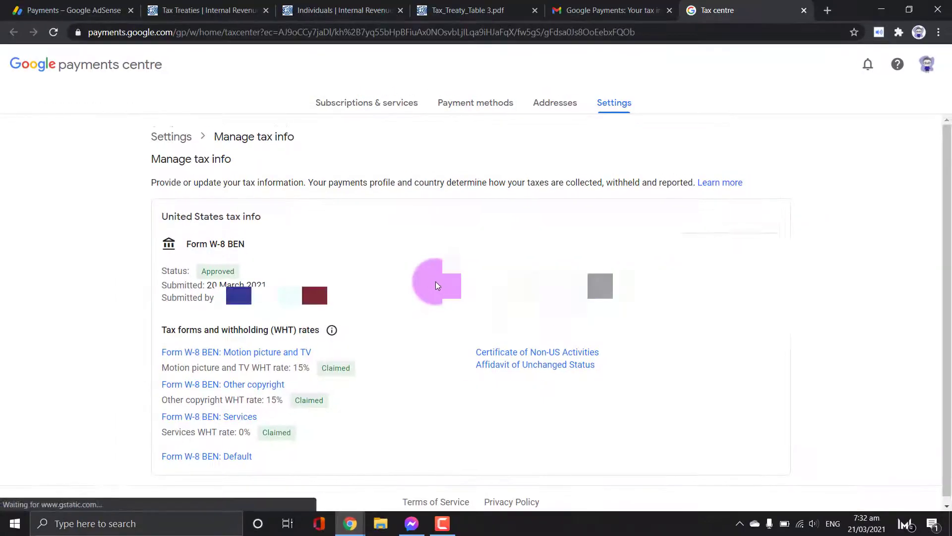